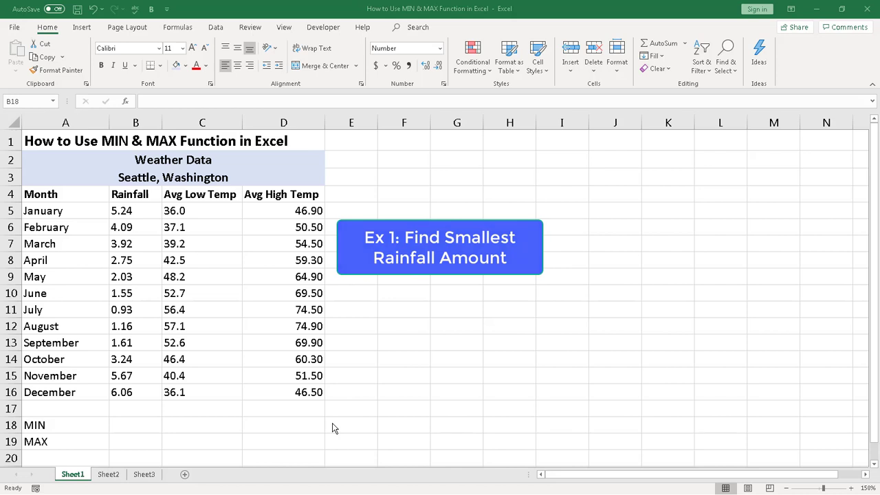
Find the smallest rainfall amount by entering =MIN(B5:B16) in cell B18, and check the formula and its matching month
click(139, 427)
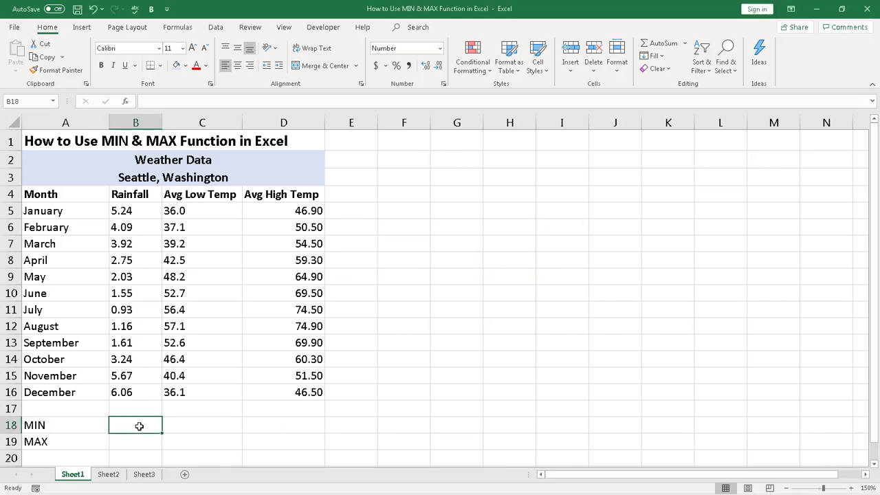
text(=)
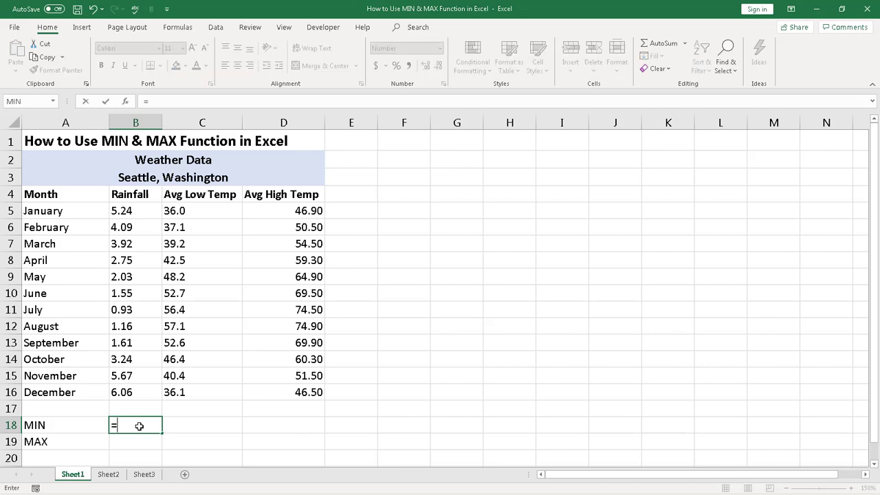
text(MIN)
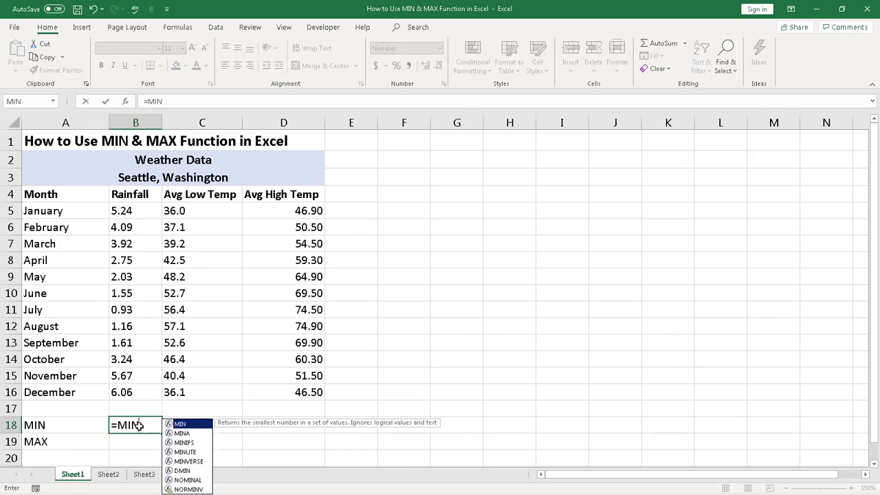
text(()
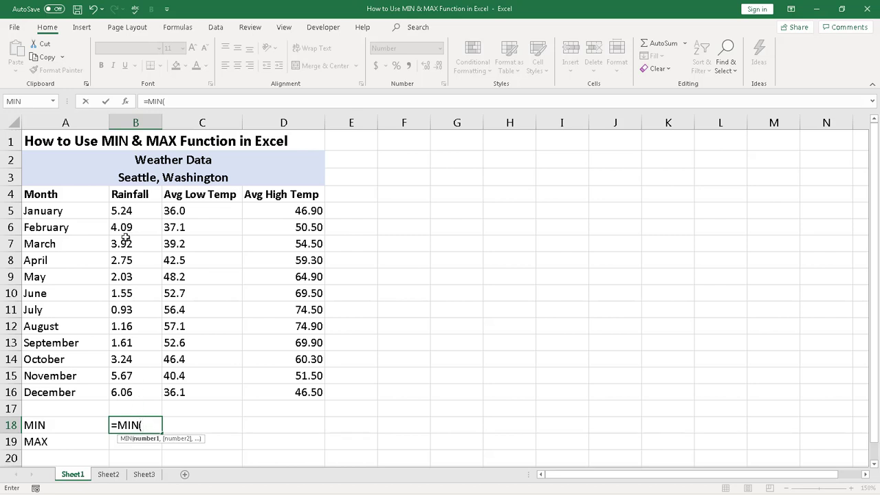
click(122, 211)
drag(122, 212, 121, 392)
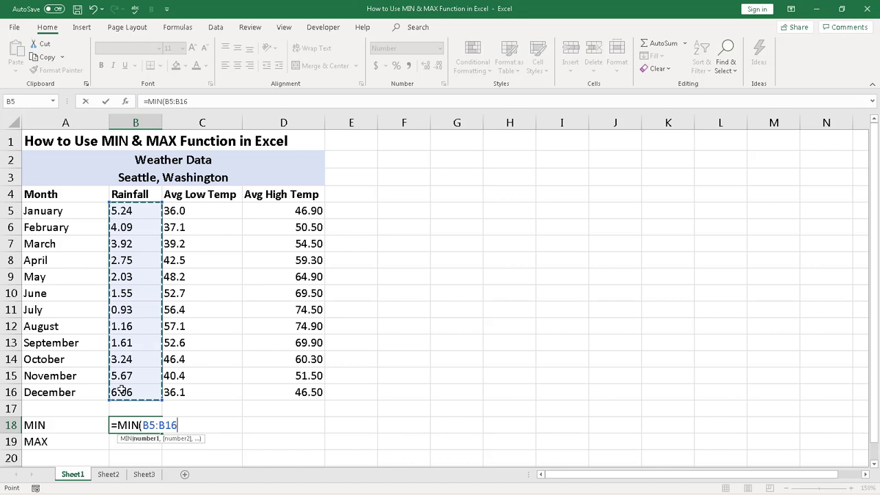
text())
key(Tab)
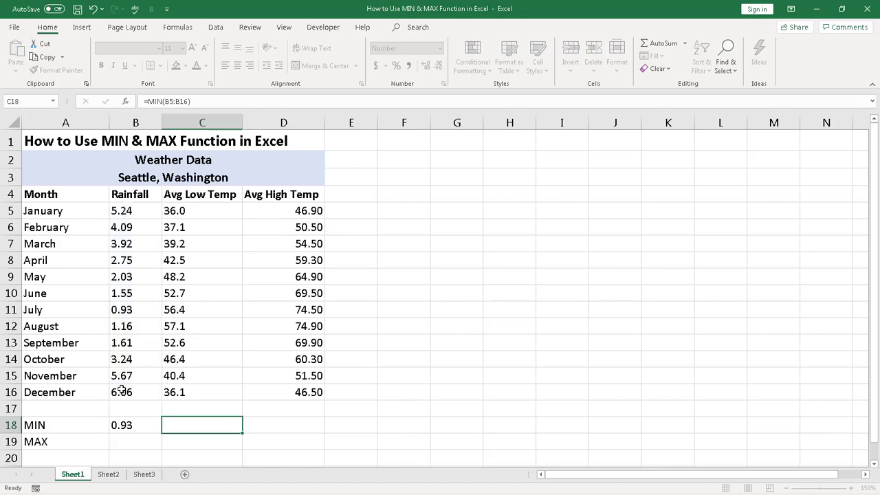
click(125, 423)
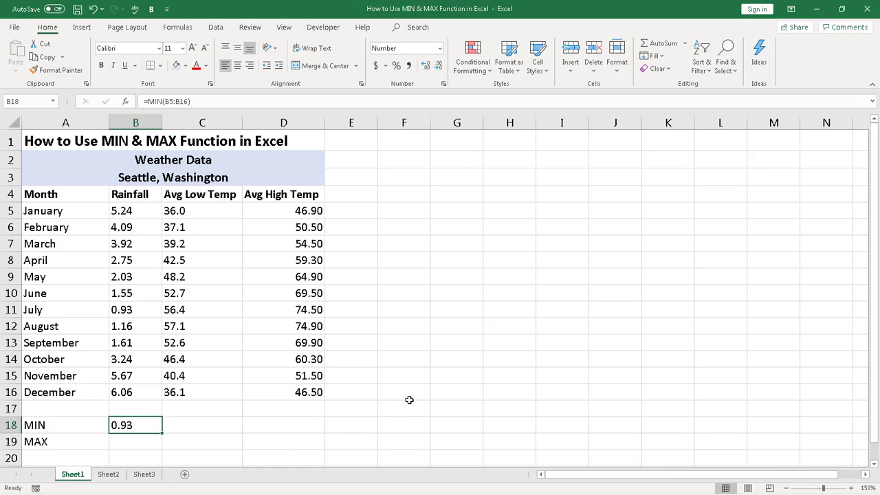
click(61, 309)
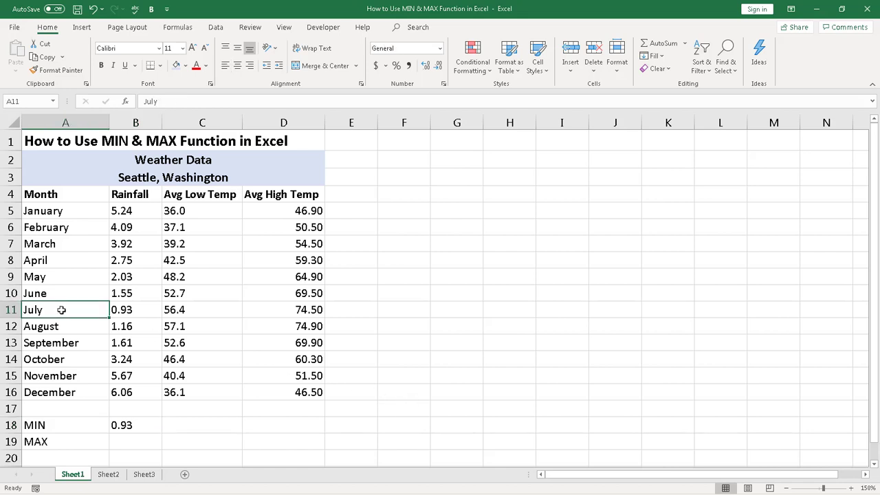
click(434, 447)
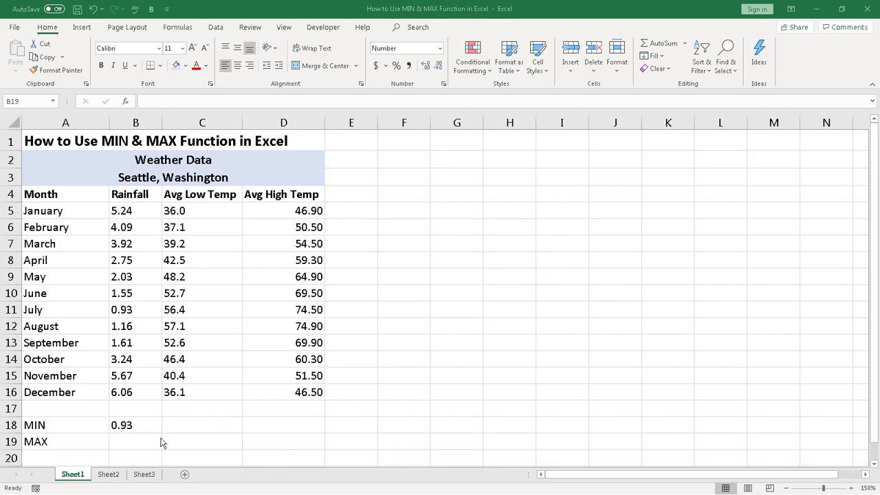
Find the largest rainfall amount by entering =MAX(B5:B16) in cell B19, and check the formula and its matching month
click(139, 442)
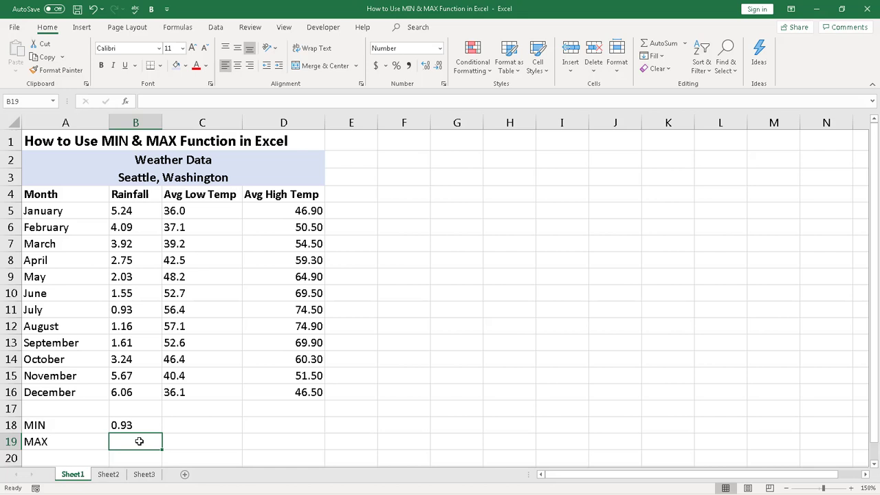
text(=)
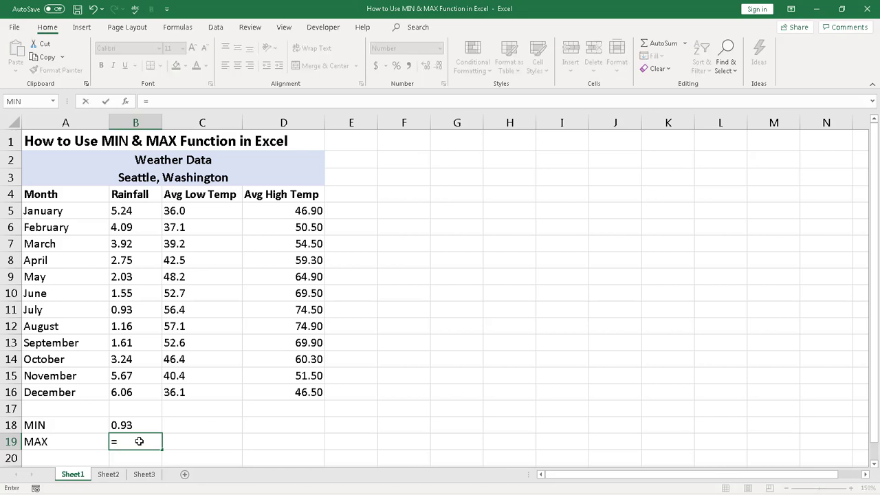
text(MAX)
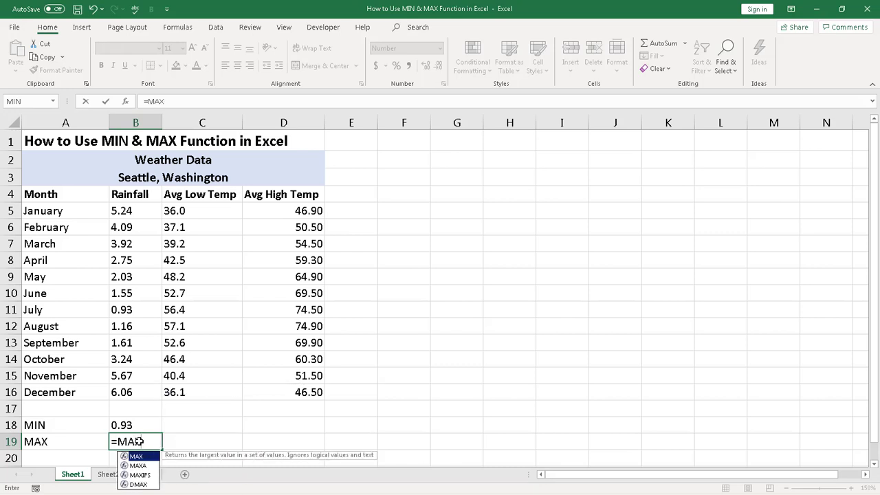
text(()
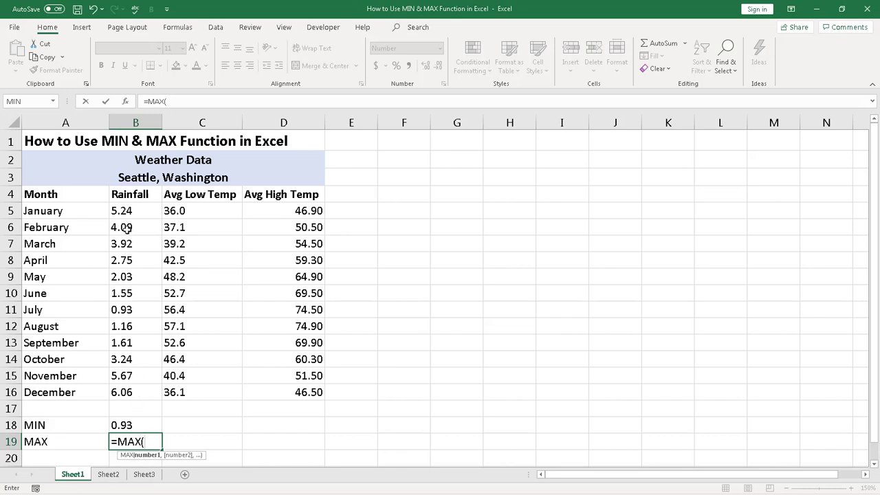
click(127, 212)
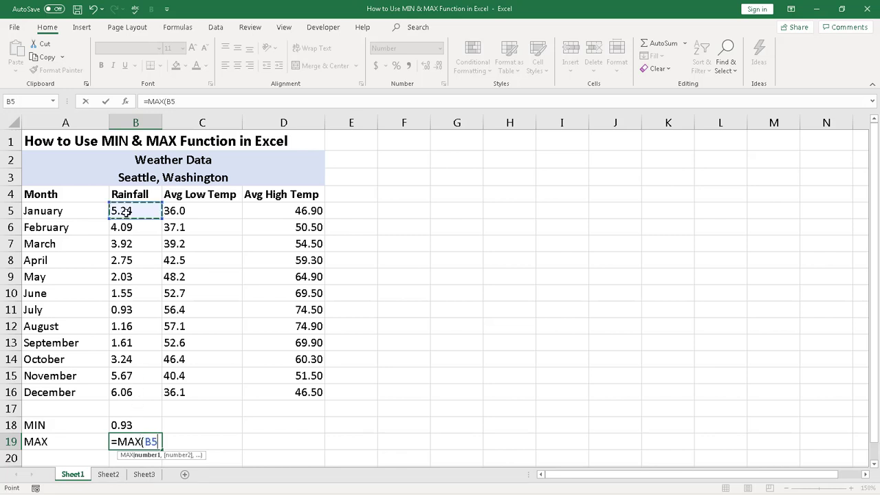
drag(127, 212, 130, 392)
text())
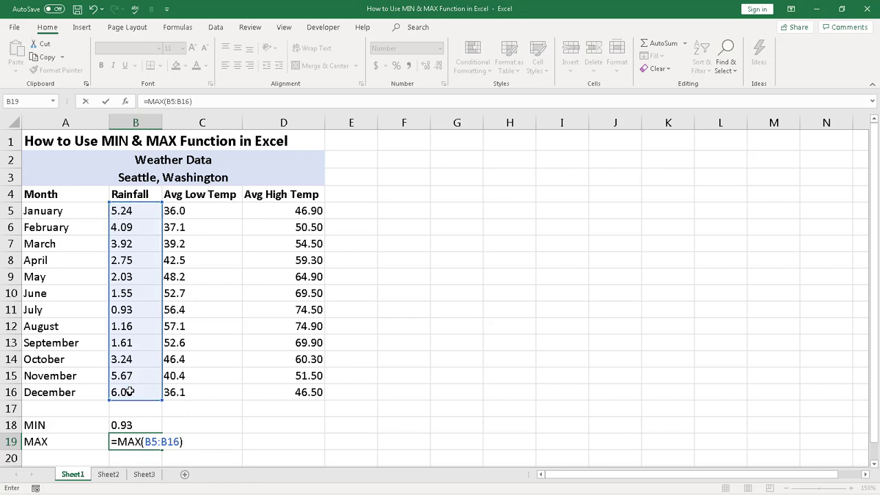
key(Tab)
click(131, 442)
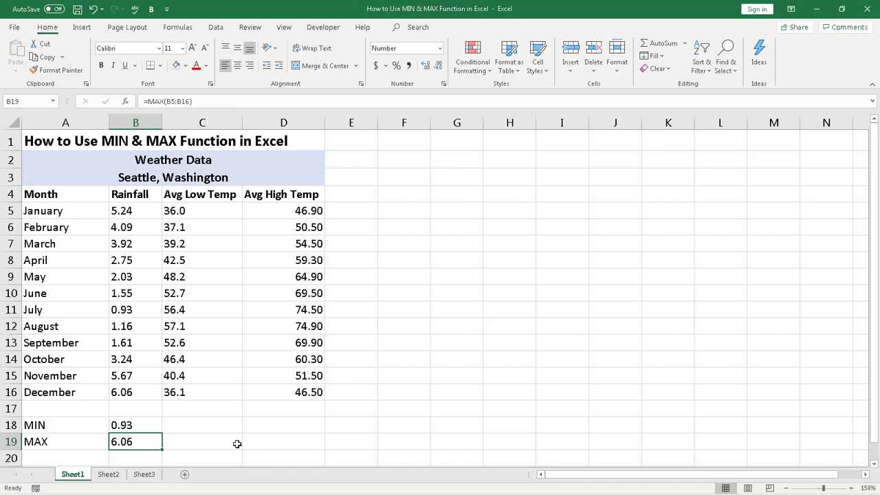
click(84, 392)
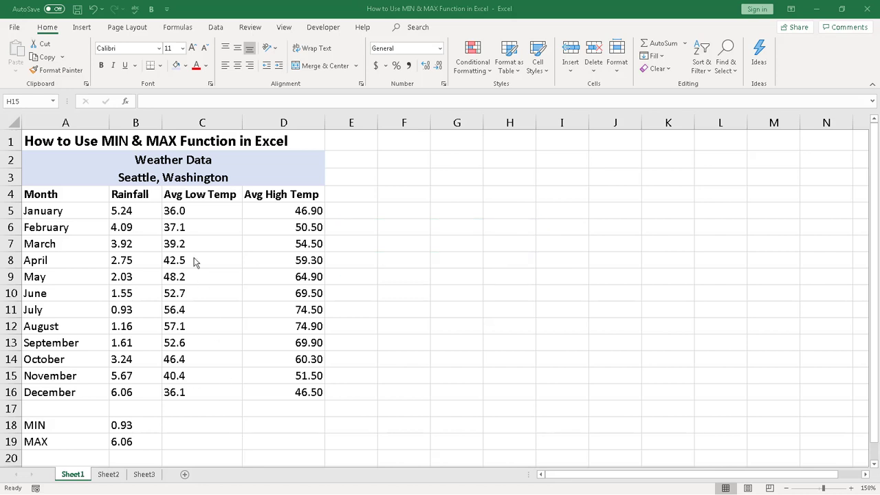
Find the lowest average low temperature by entering =MIN(C5:C16) in cell C18, and check the formula and its matching month
click(177, 195)
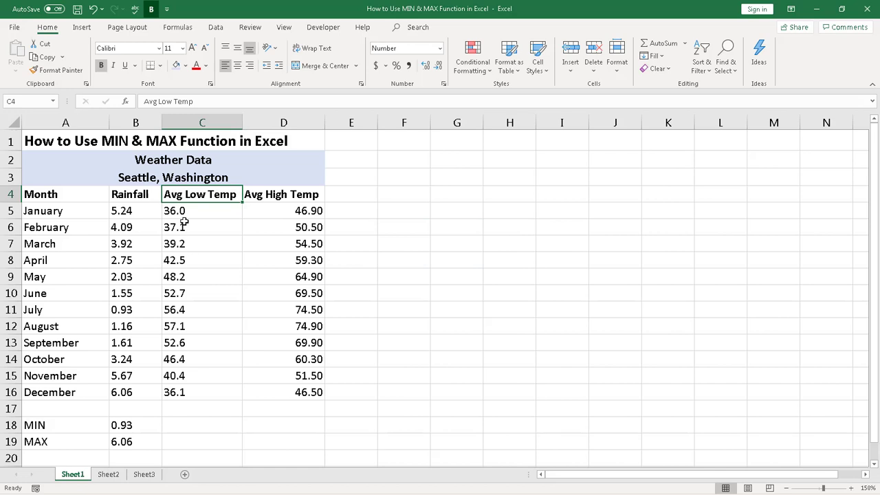
click(179, 425)
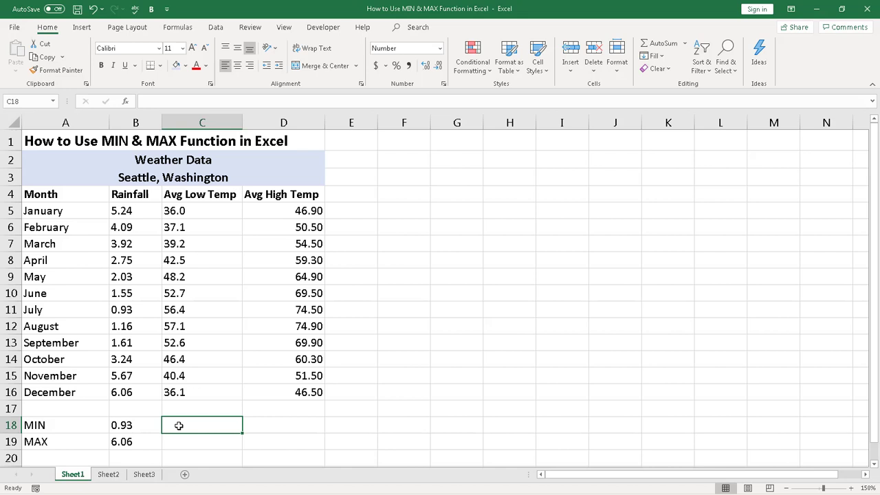
text(=)
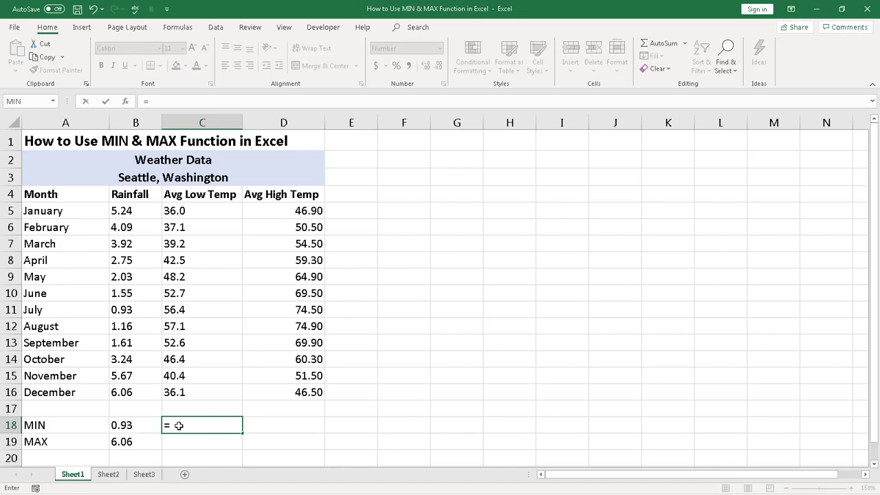
text(MIN()
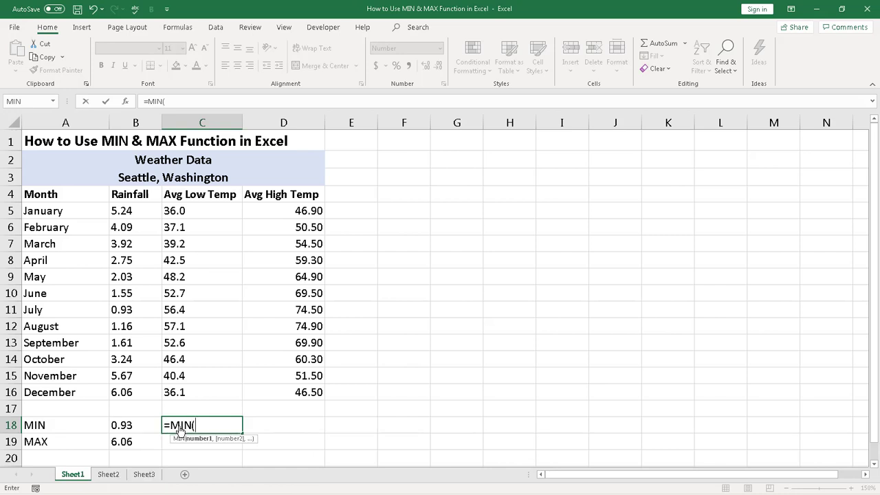
drag(193, 212, 182, 392)
text())
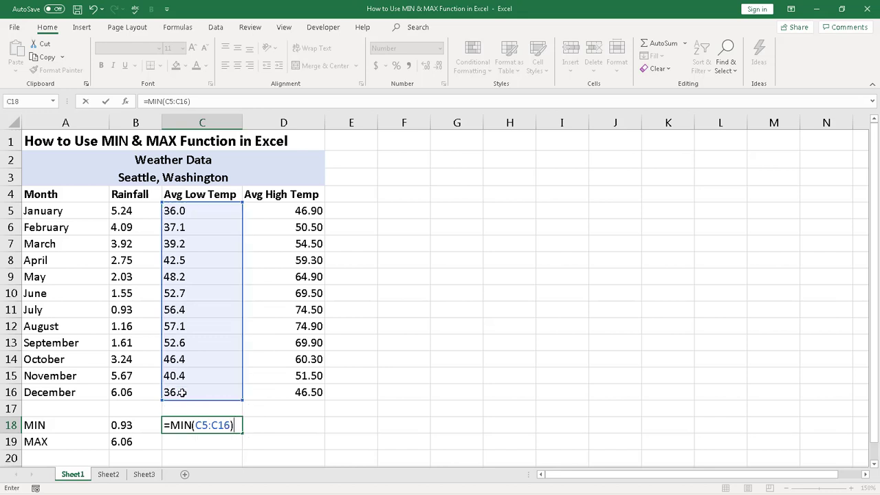
key(Tab)
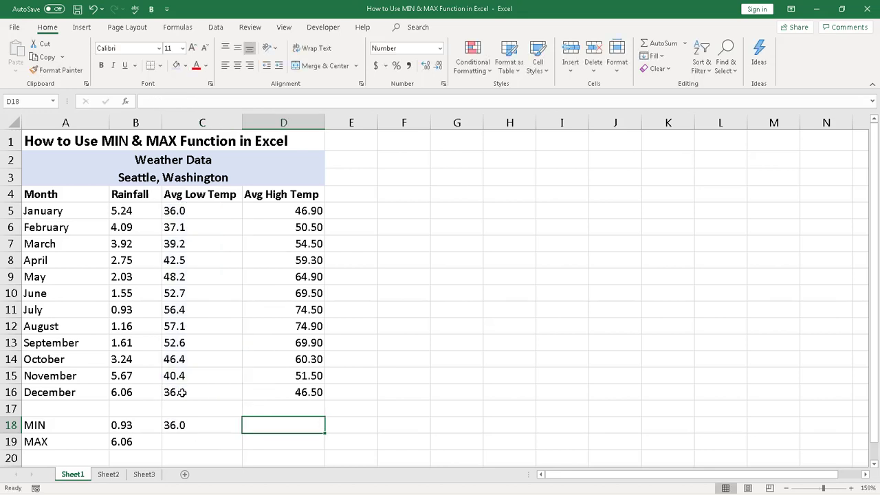
key(Left)
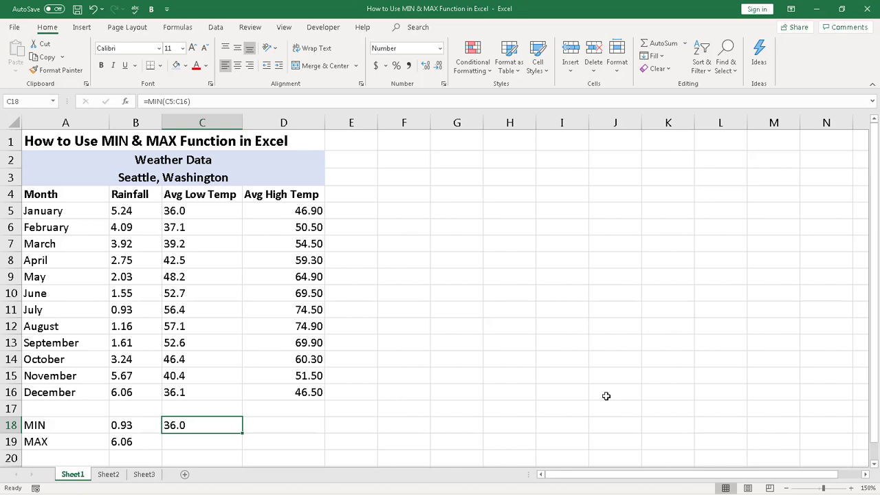
click(65, 213)
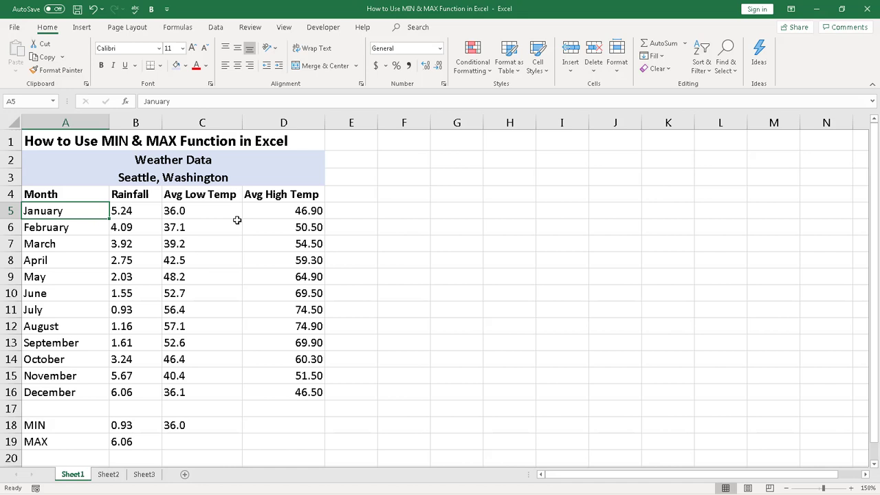
click(287, 428)
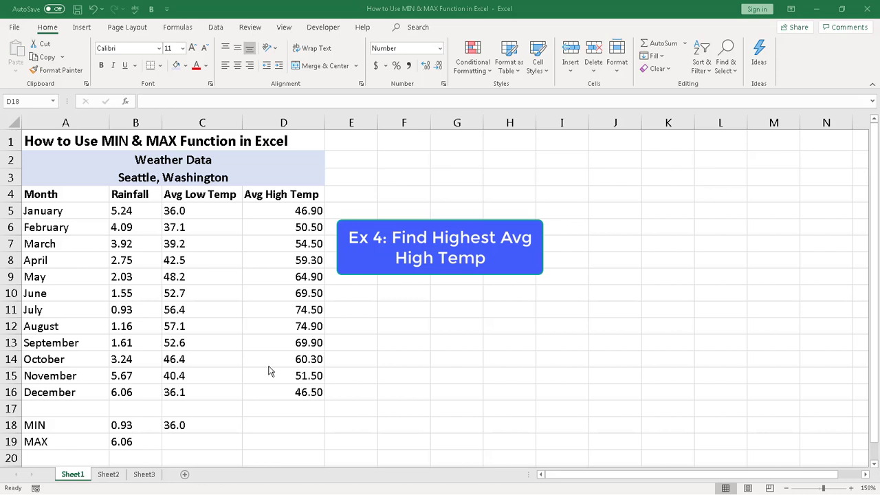
Find the highest average high temperature by entering =MAX(D5:D16) in cell D19, and check the formula and its matching month
click(263, 196)
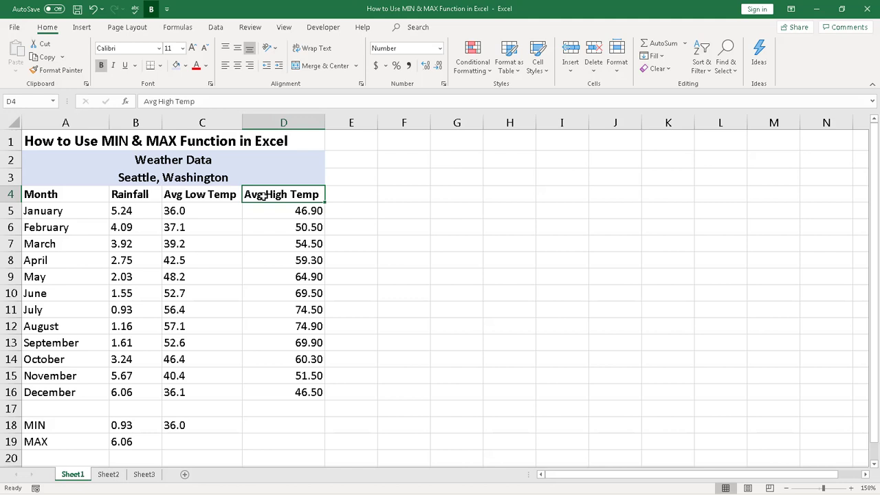
click(271, 443)
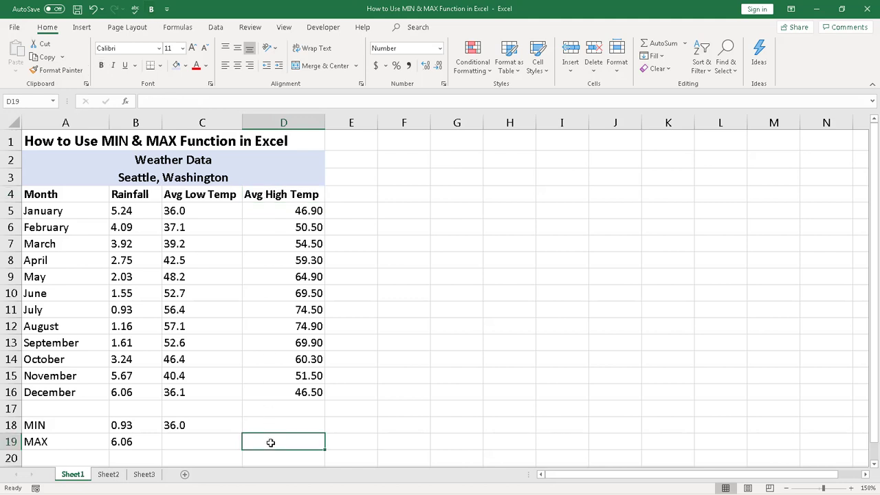
text(=M)
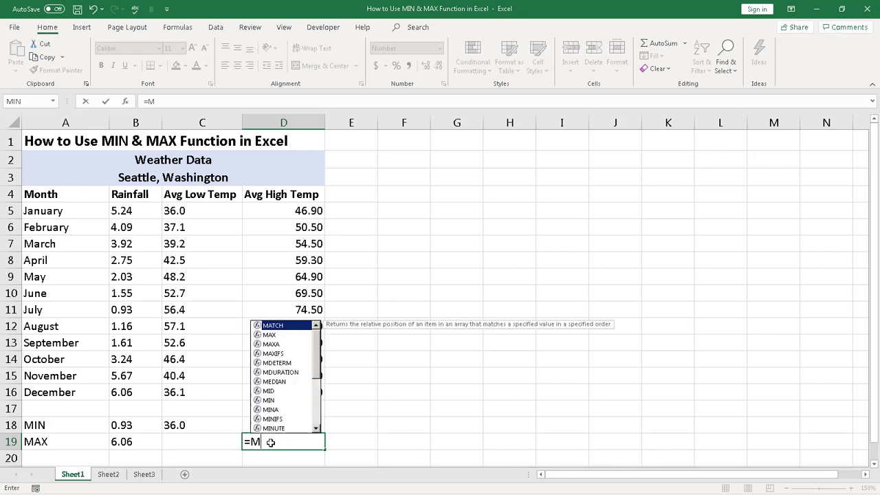
text(AX)
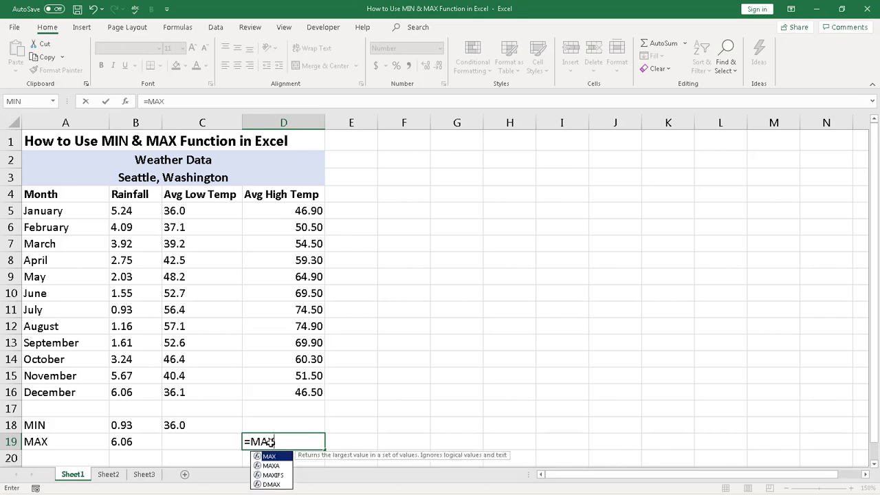
text(()
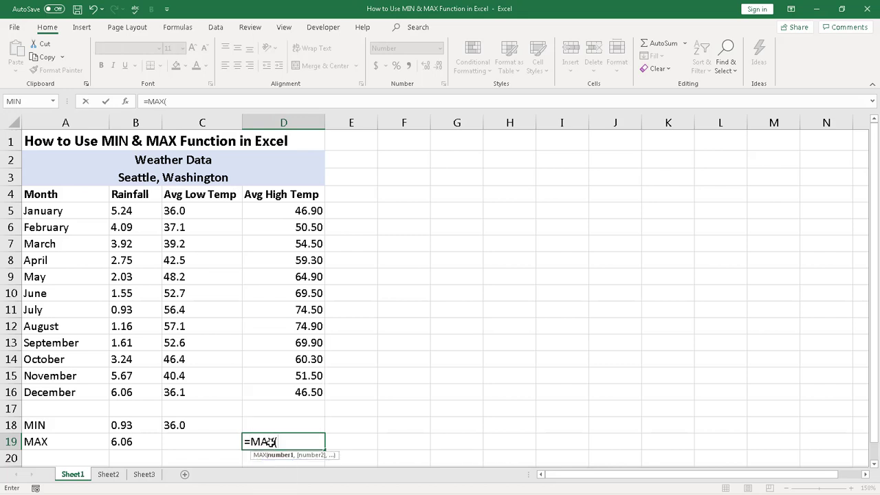
drag(284, 210, 285, 254)
drag(284, 319, 281, 393)
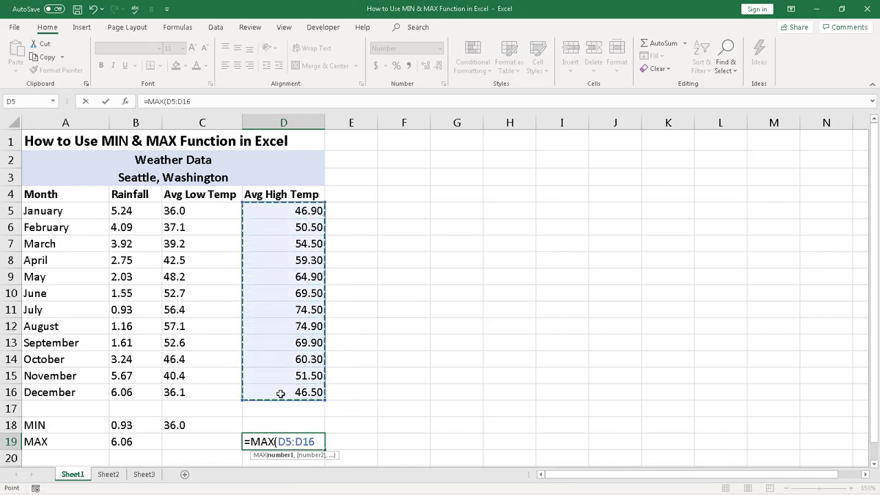
text())
key(Tab)
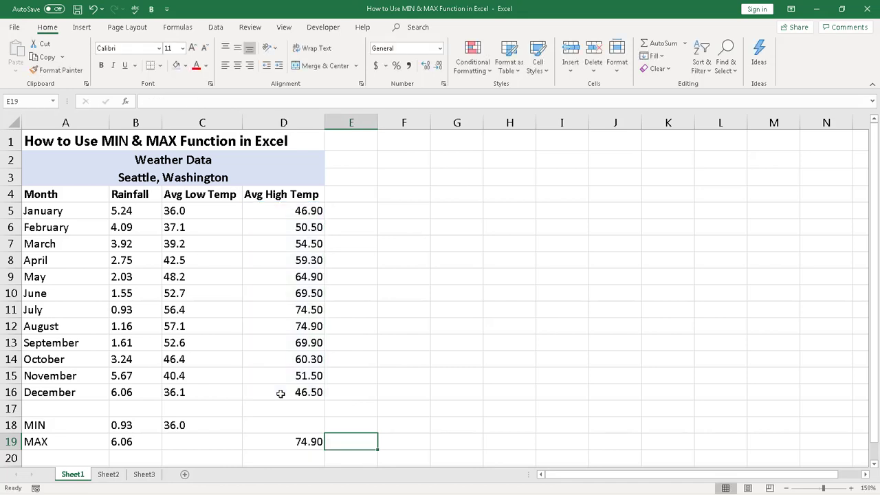
click(289, 436)
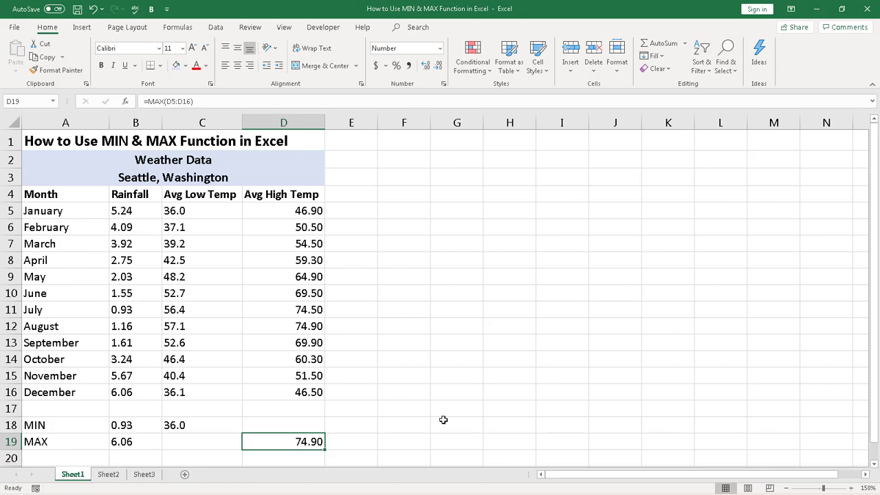
click(76, 327)
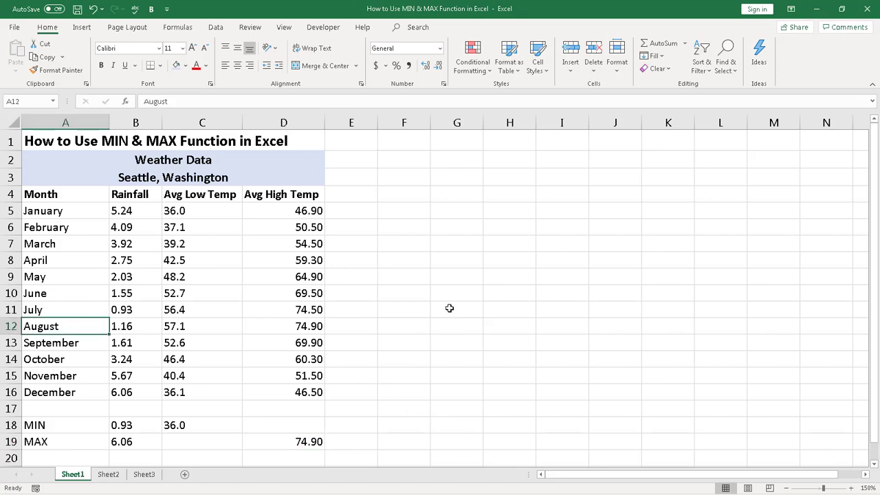